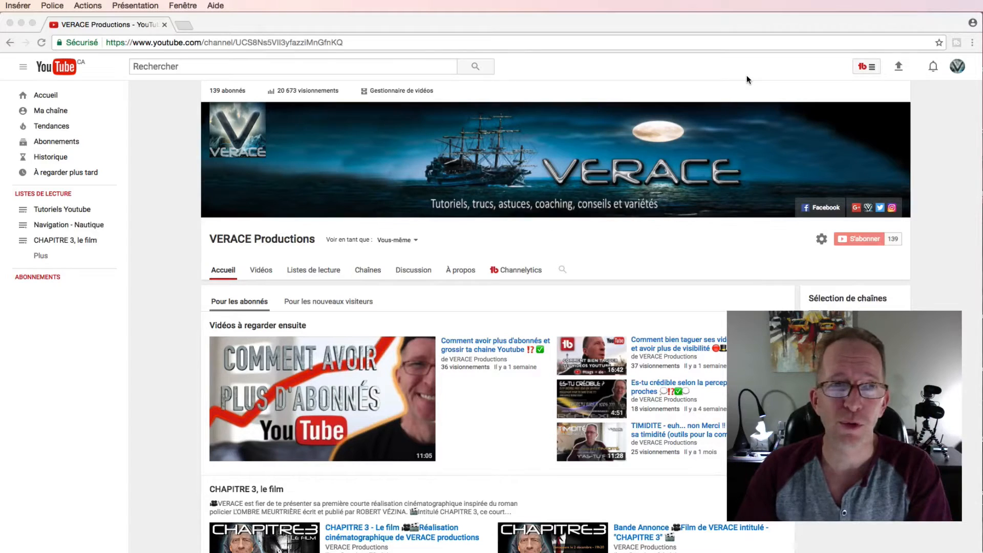
- Open TubeBuddy's Tag Explorer from the YouTube channel page
click(874, 67)
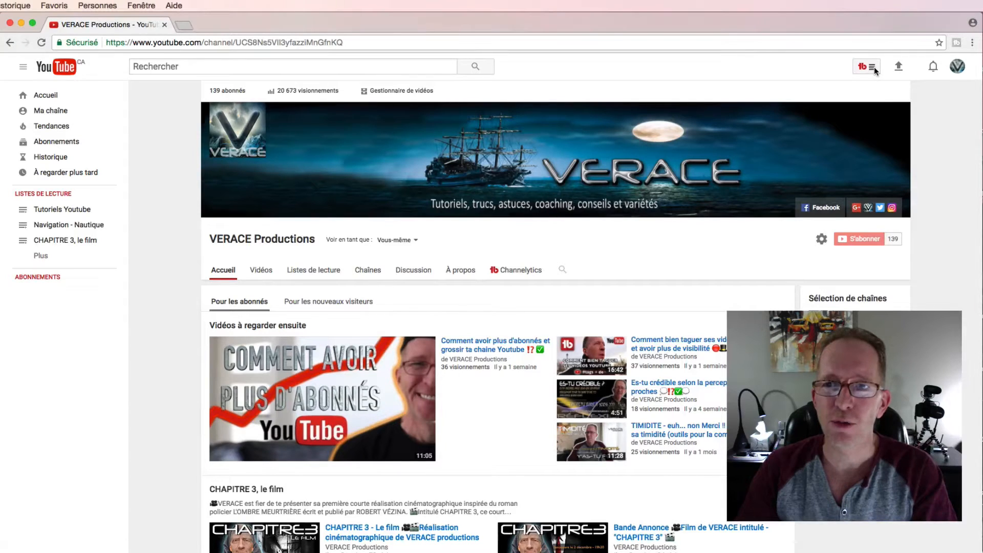
click(874, 67)
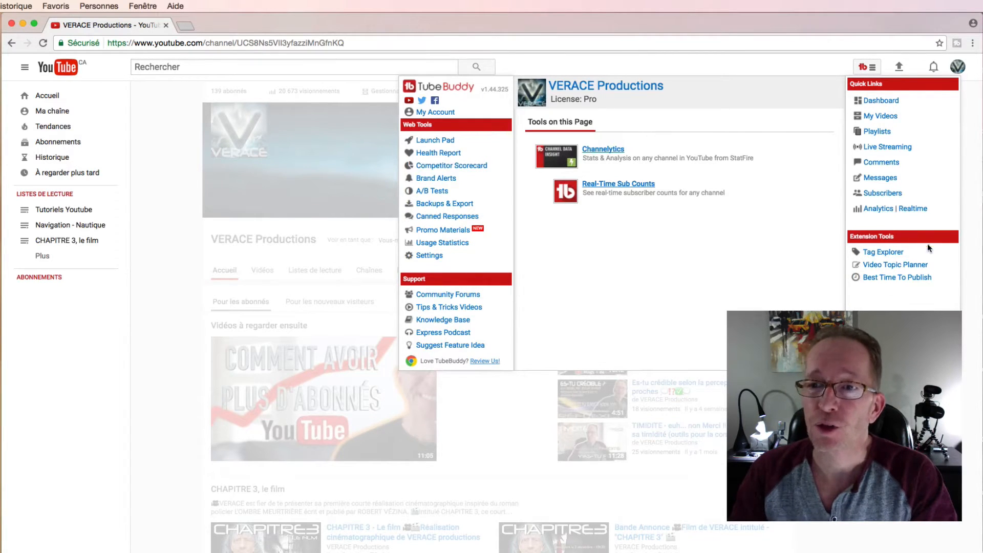
click(883, 252)
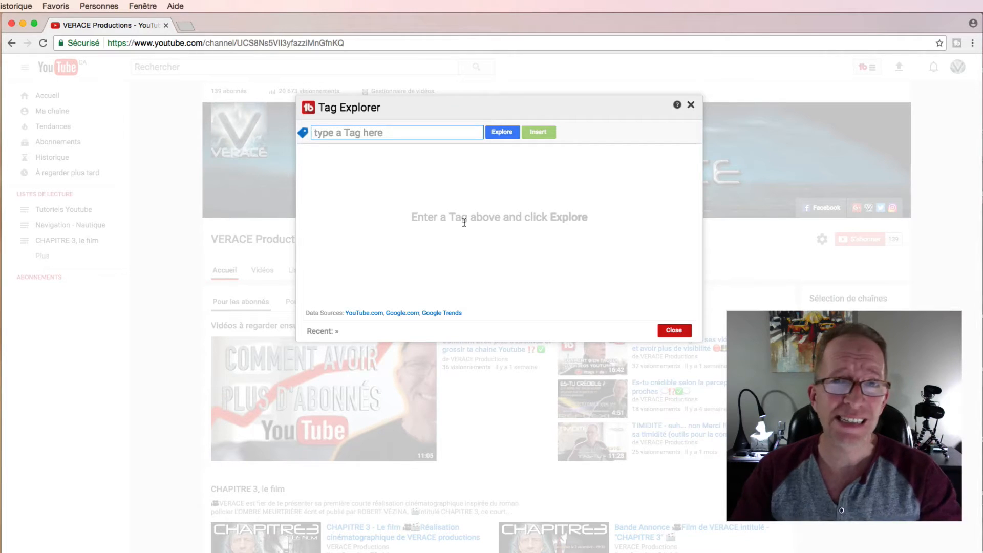
- Explore the tag "application nautique" in the Tag Explorer
click(358, 134)
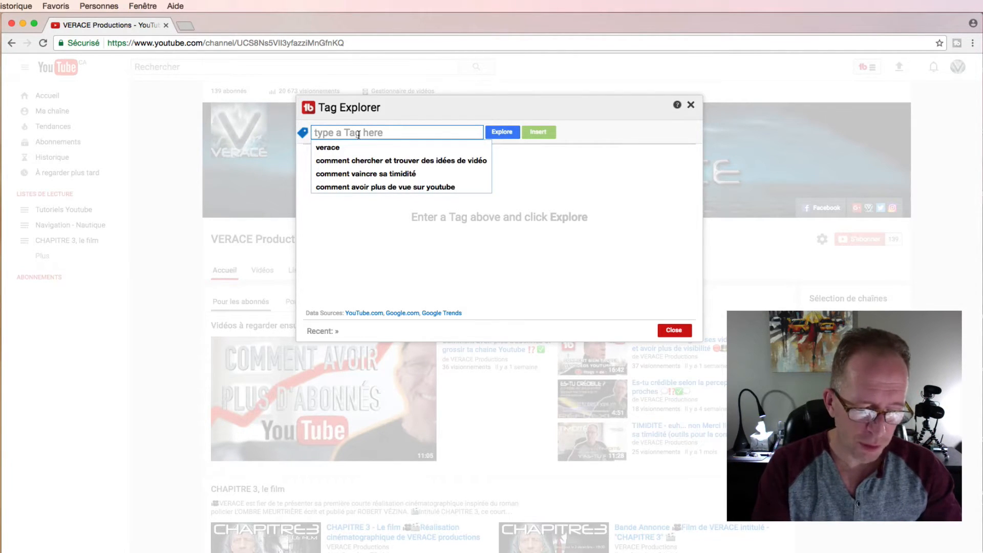
text(ap)
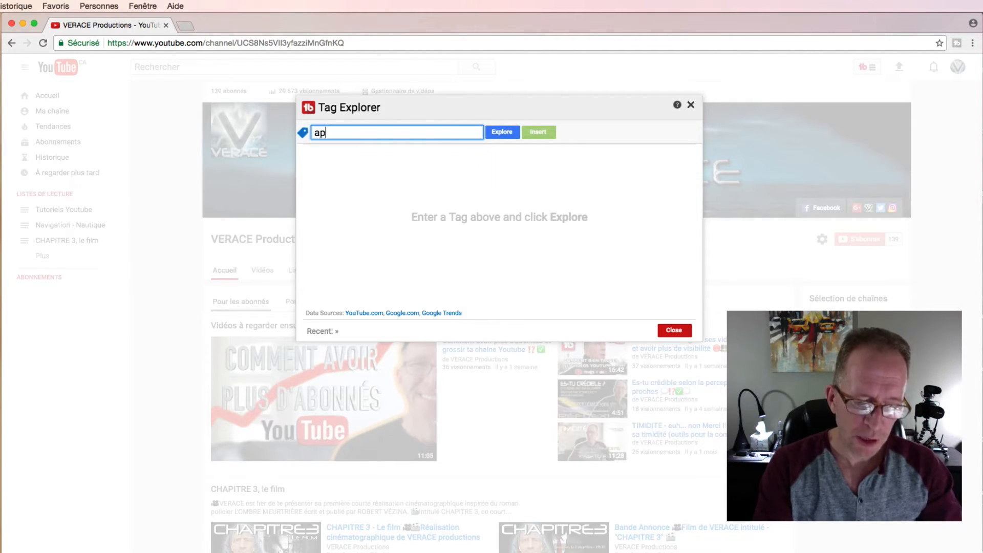
text(plicat)
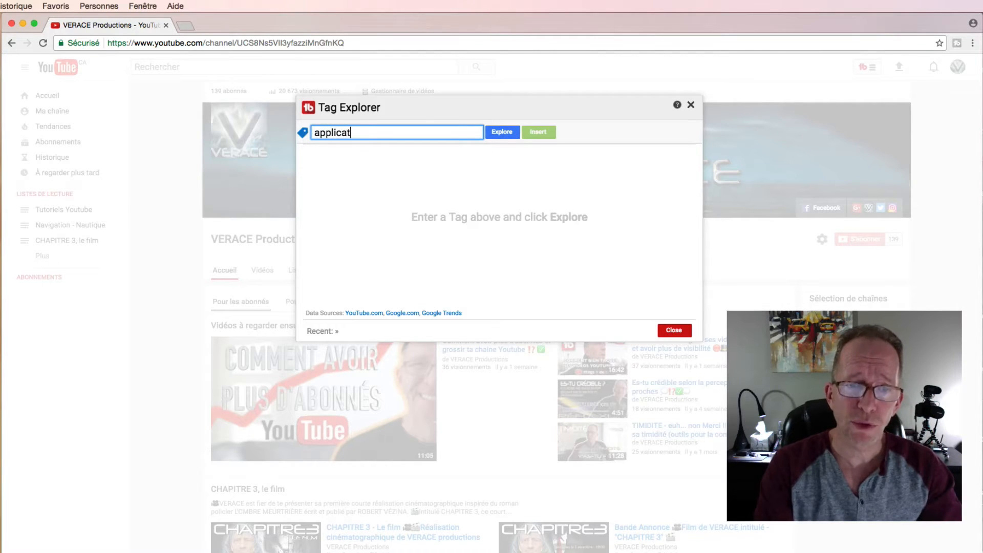
text(ion autom)
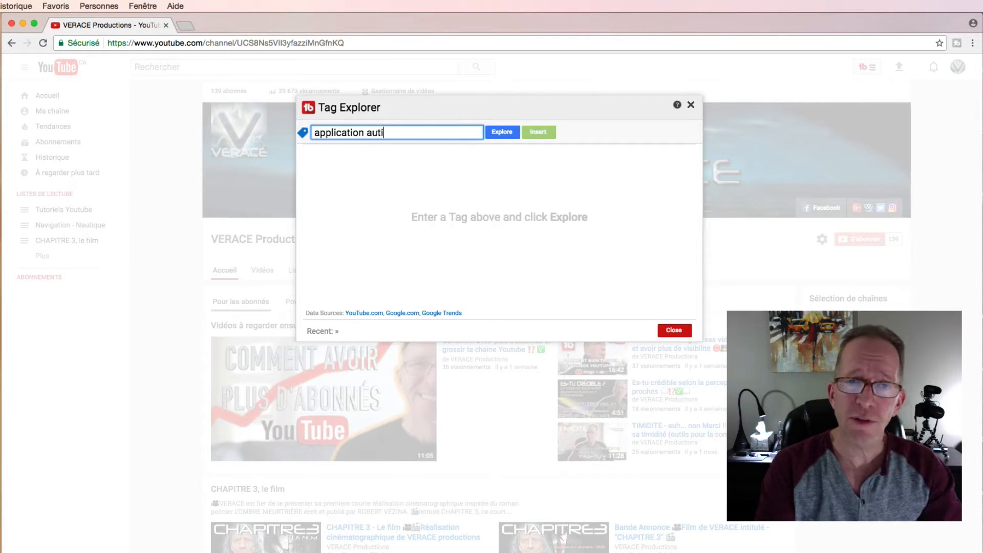
key(BackSpace)
key(BackSpace)
key(BackSpace)
key(BackSpace)
key(BackSpace)
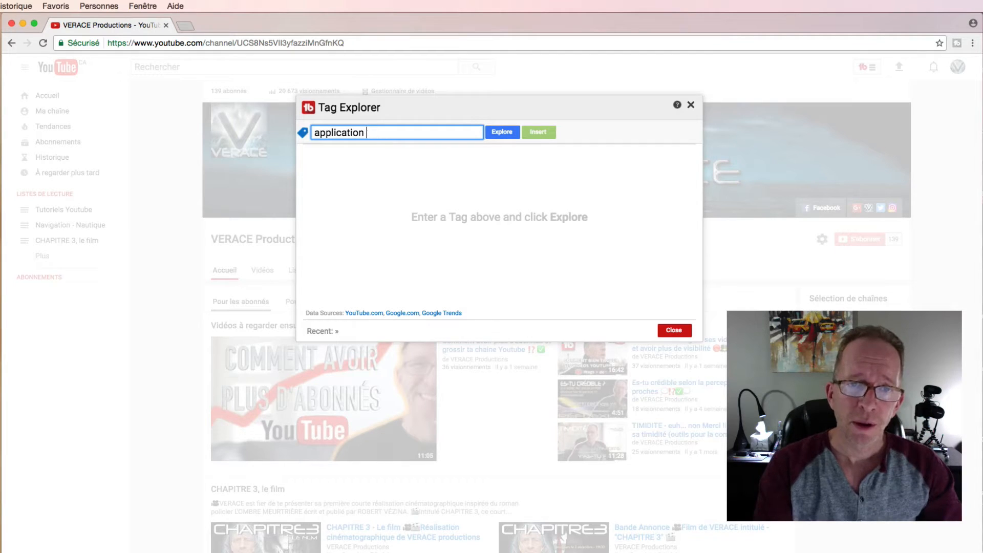
text(na)
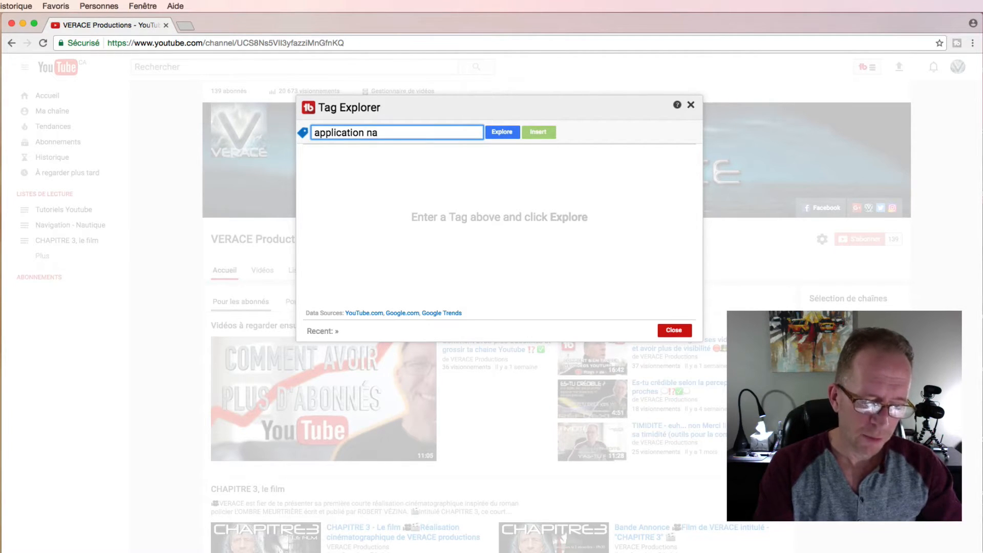
text(utique)
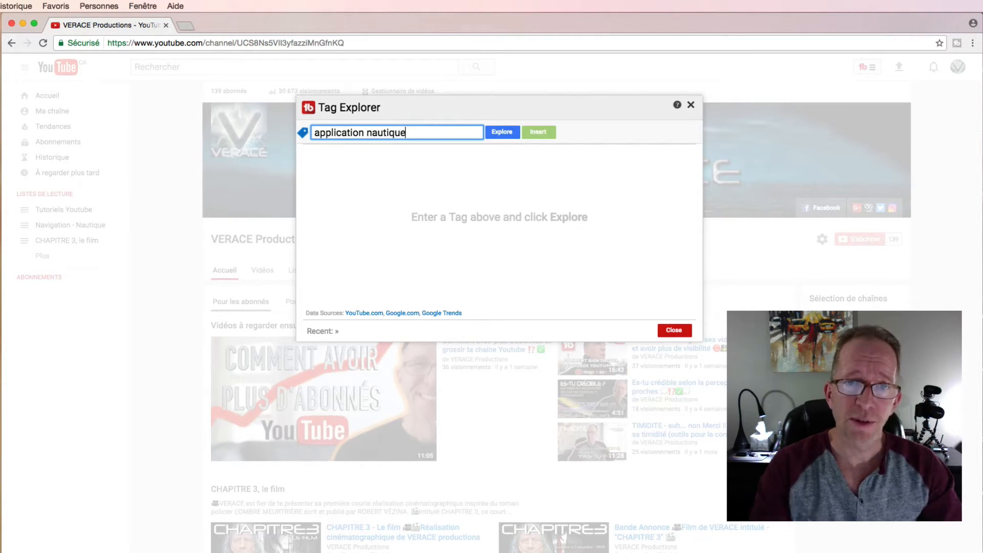
click(501, 133)
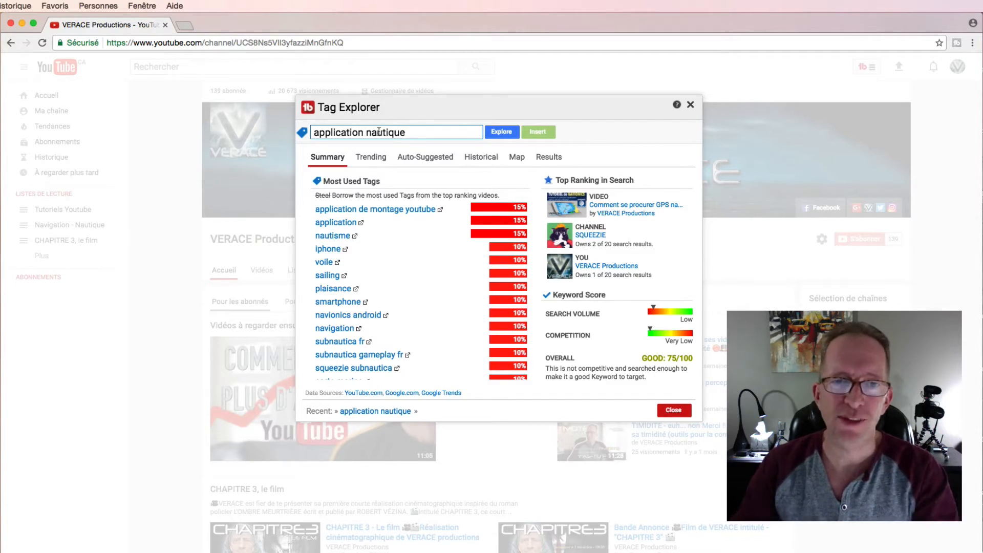
- Review the Trending, Auto-Suggested, Historical and Map data for the explored tag
click(375, 162)
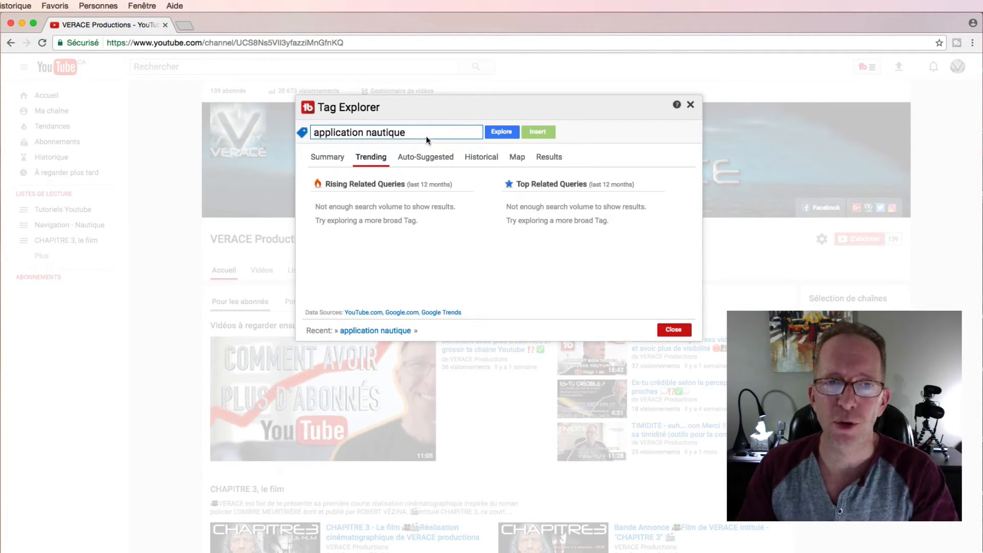
click(429, 160)
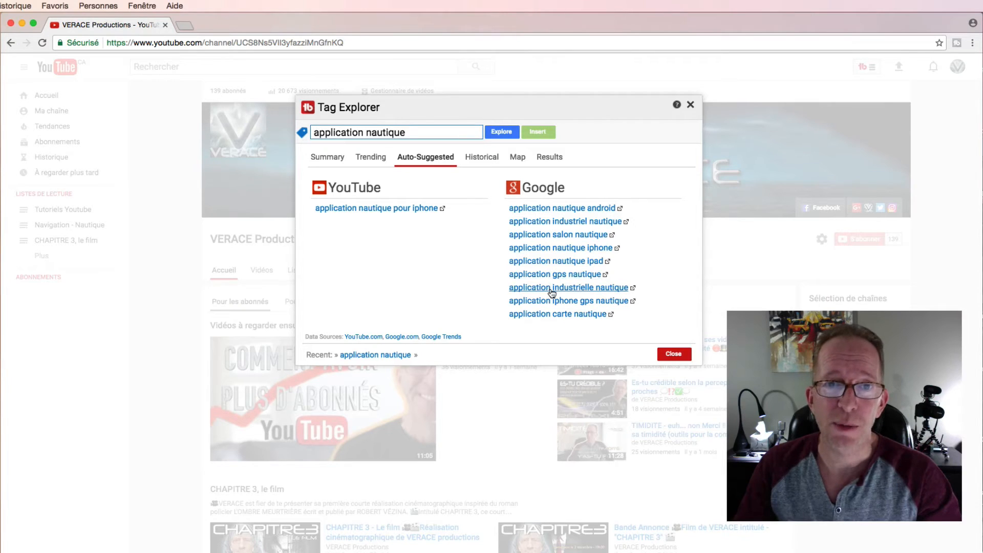
click(486, 161)
click(512, 159)
- Look through the videos listed in the Results for the explored tag
click(549, 160)
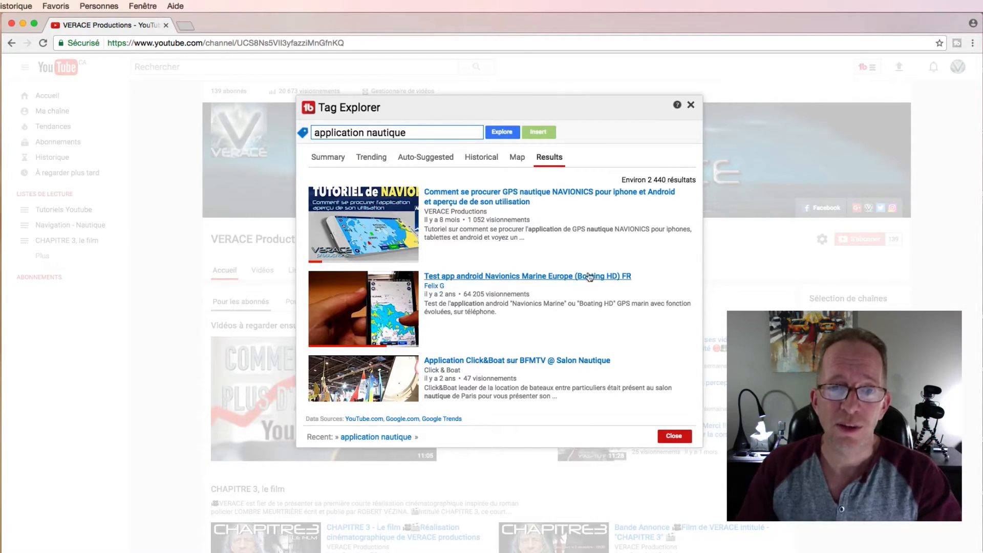
scroll(554, 338, down, 1)
scroll(554, 338, down, 2)
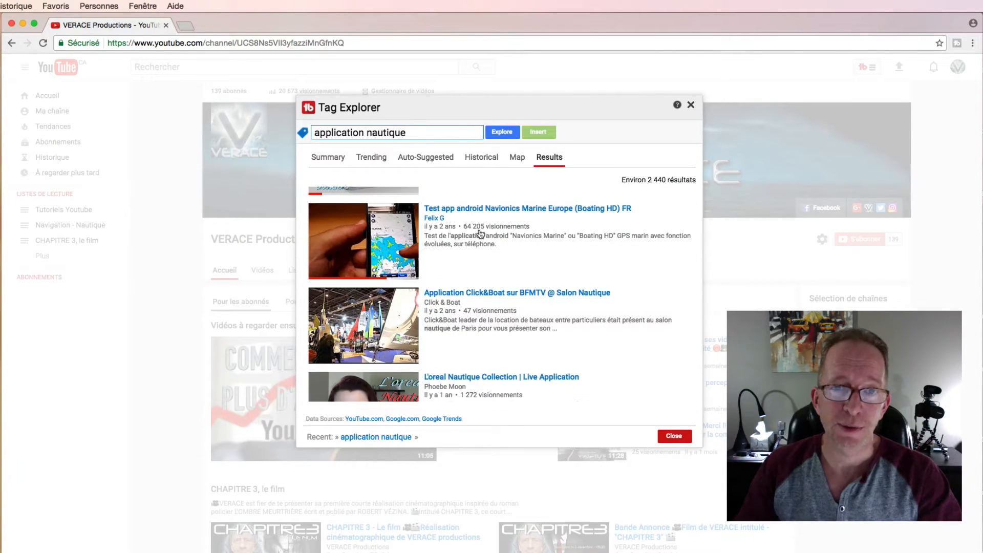
scroll(546, 267, up, 2)
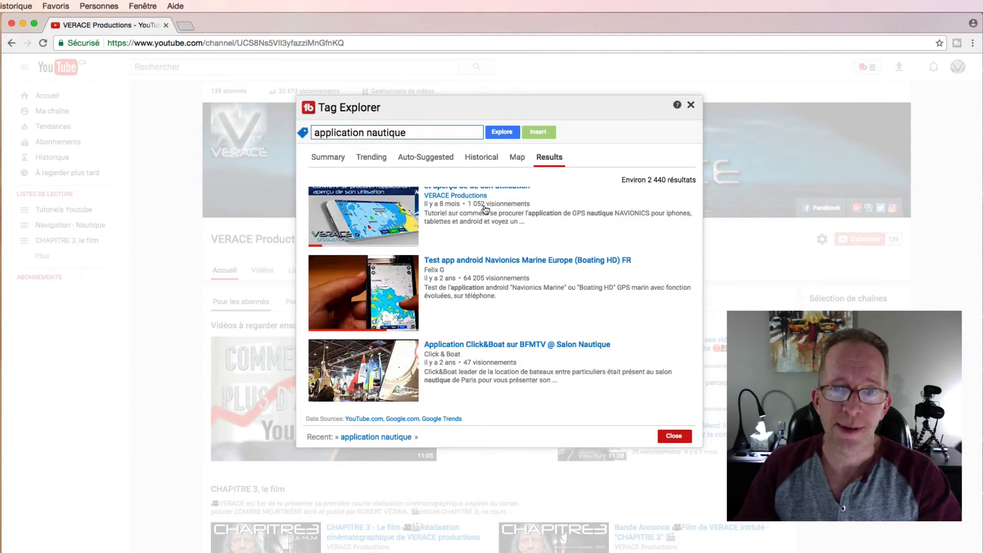
scroll(462, 249, up, 2)
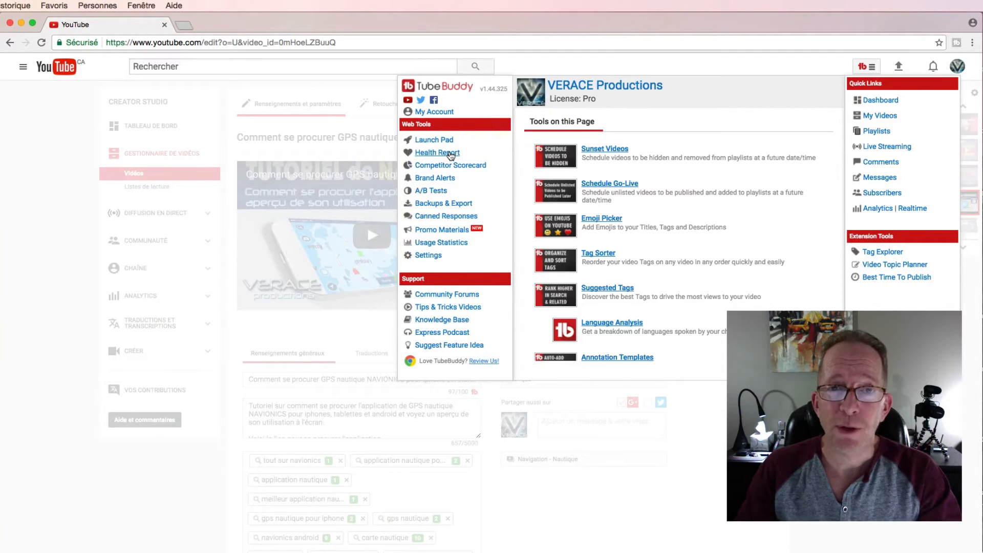
- Open the channel's Health Report and examine the 30-day views chart under Performance
click(450, 154)
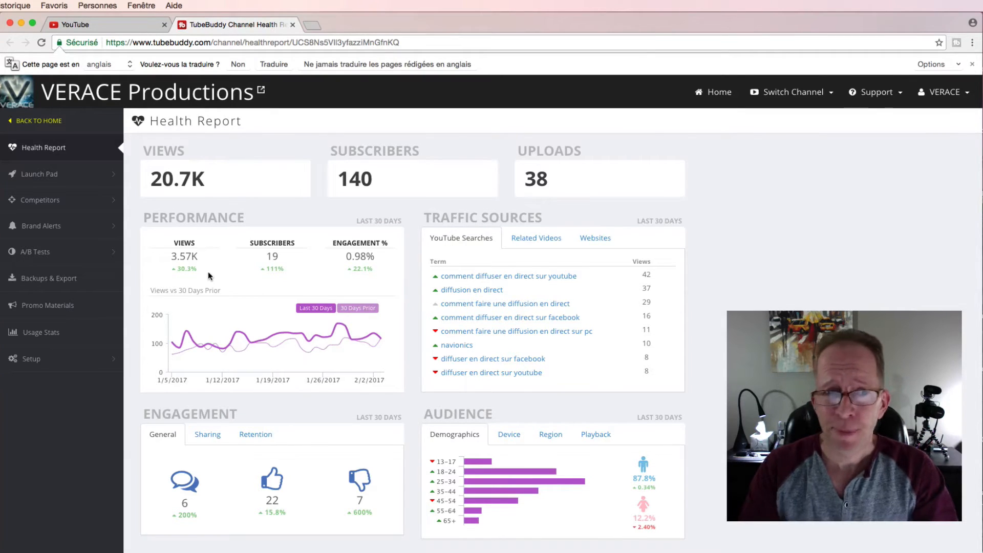
mouse_move(186, 334)
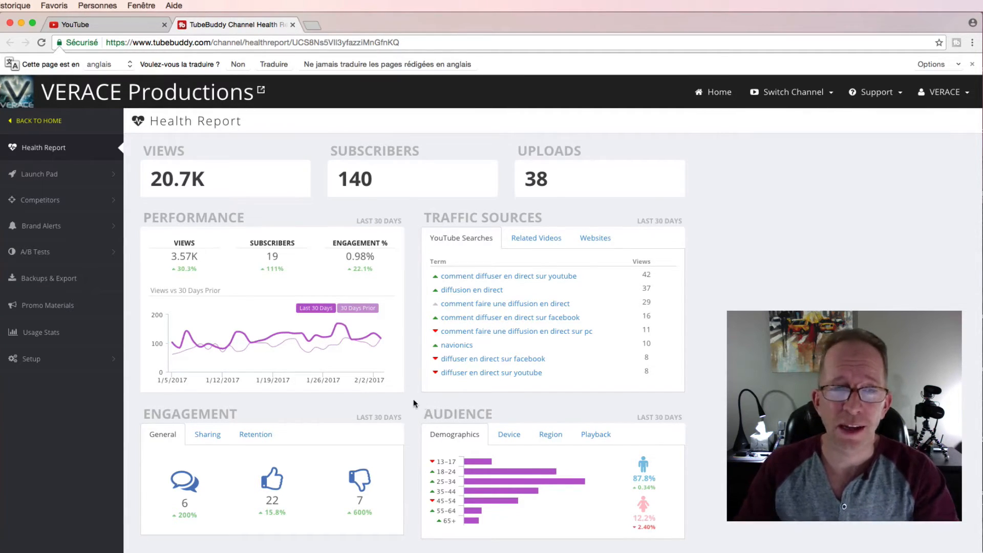
mouse_move(308, 357)
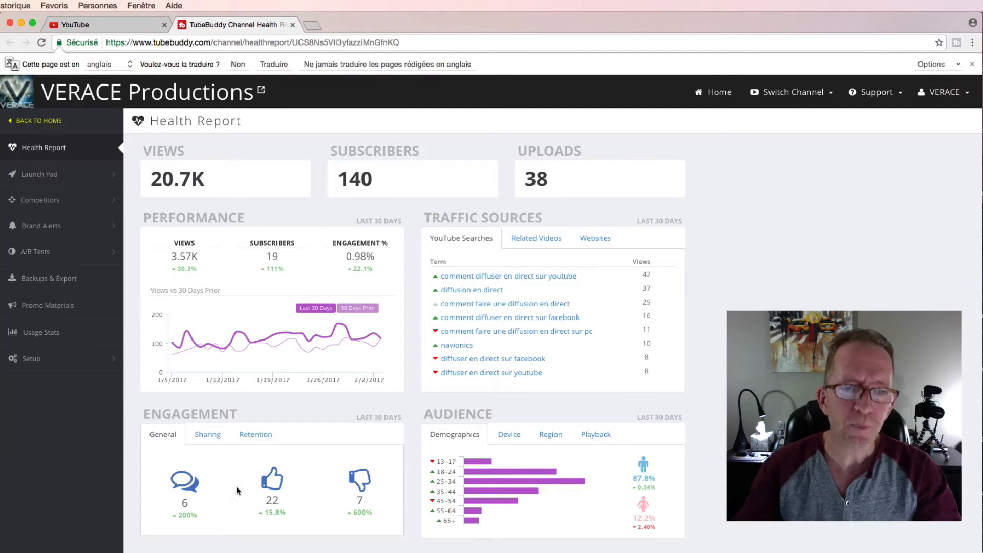
- View the Sharing and Retention engagement figures and the audience's Device and Region breakdowns
click(204, 436)
click(248, 434)
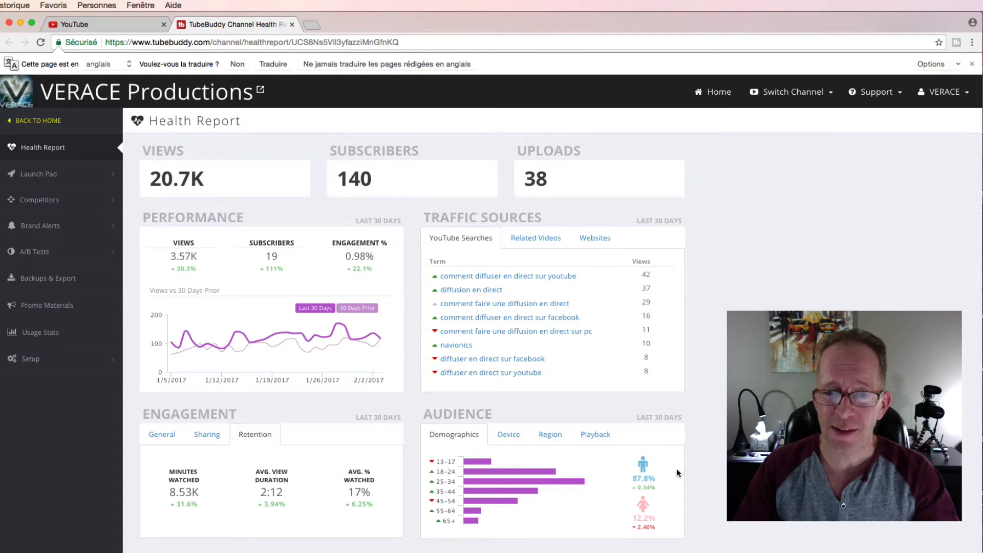
click(507, 435)
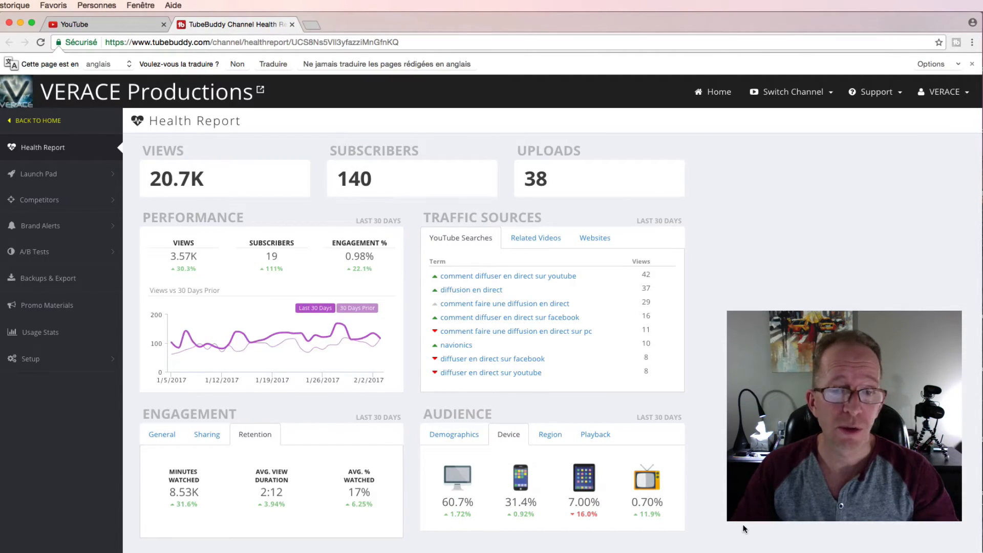
click(555, 438)
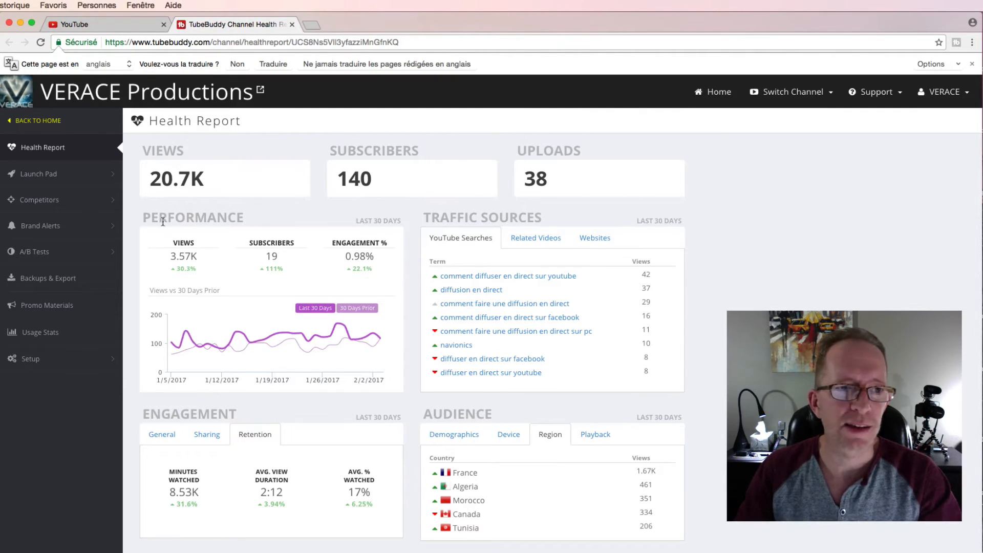
- Open the Launch Pad Dashboard and view the launch status of the "SETUP Youtube IDÉAL pour faire des vidéos à succès en 2017" video
click(51, 176)
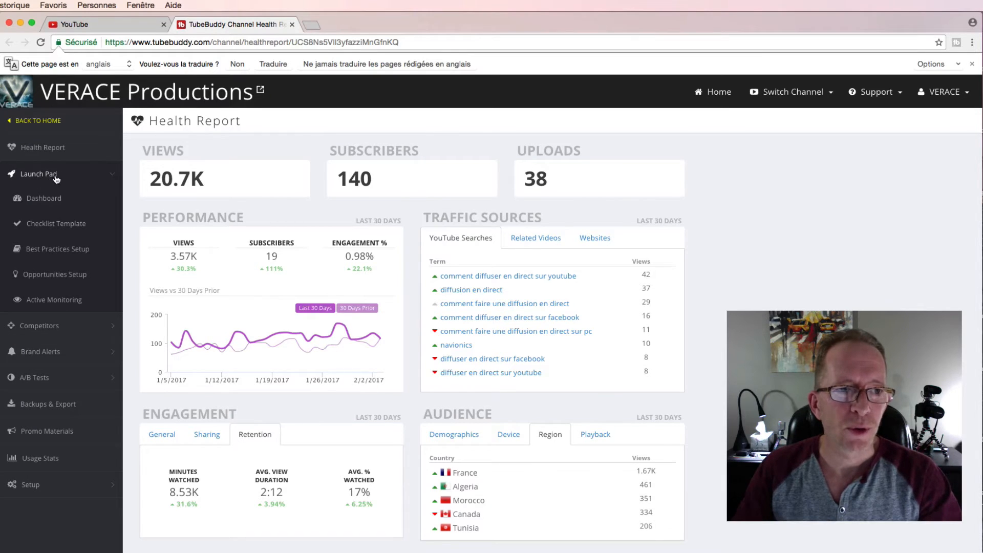
click(50, 202)
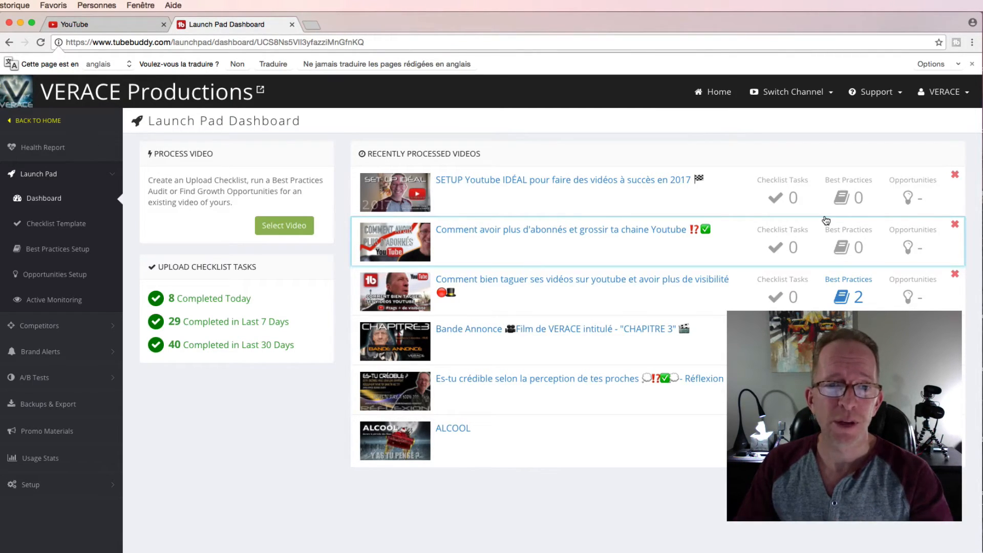
click(847, 190)
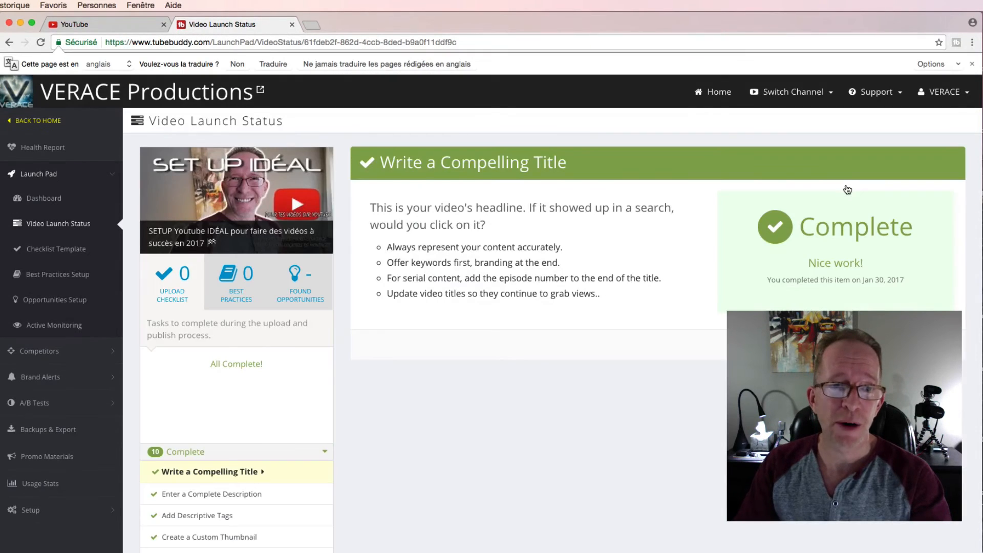
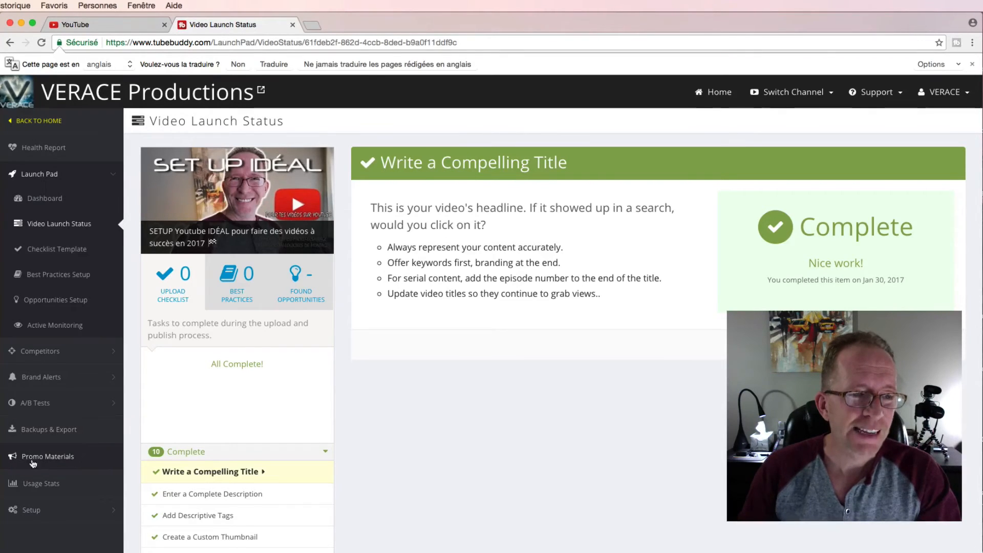
- Open Promo Materials and look through the permanent channel links and the most recent upload's promo links
click(56, 463)
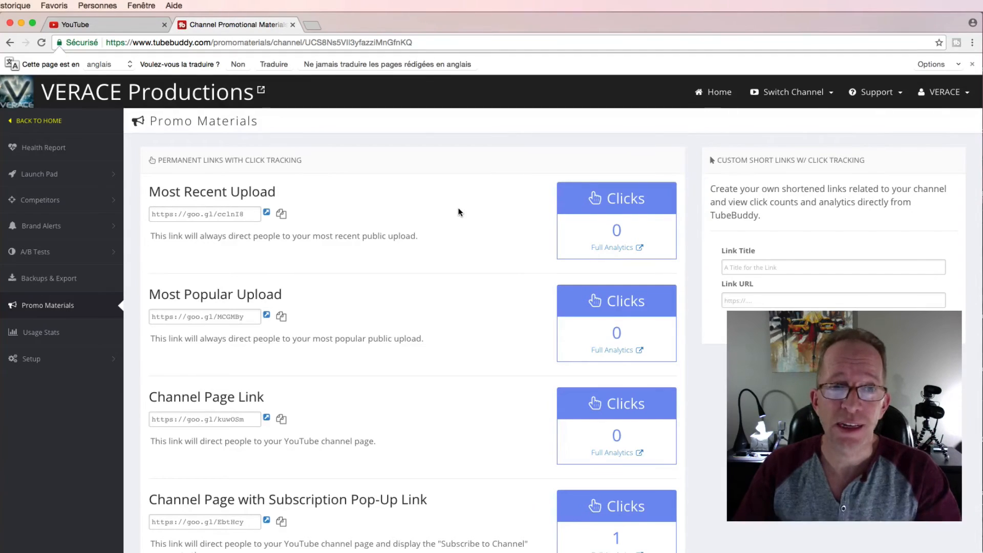
scroll(245, 288, down, 3)
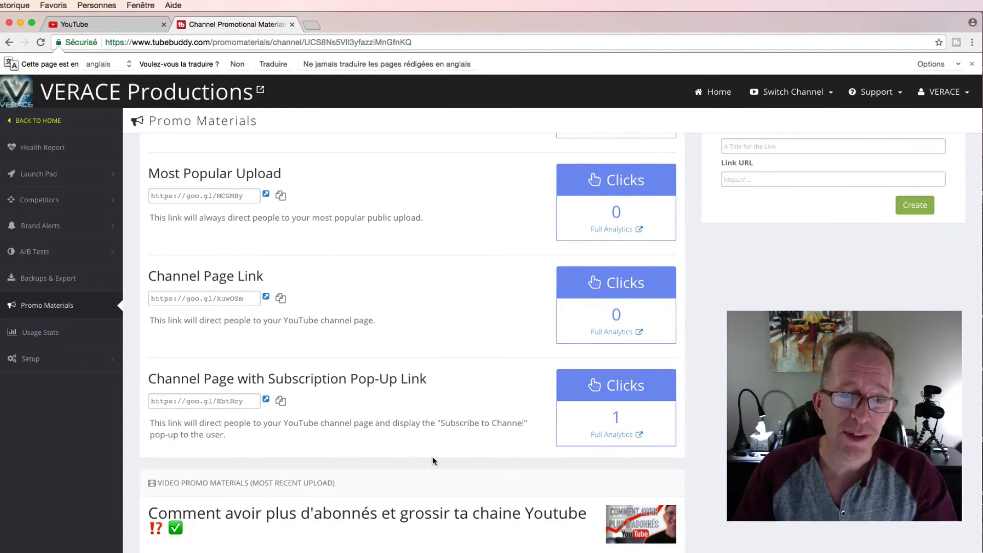
scroll(455, 531, down, 1)
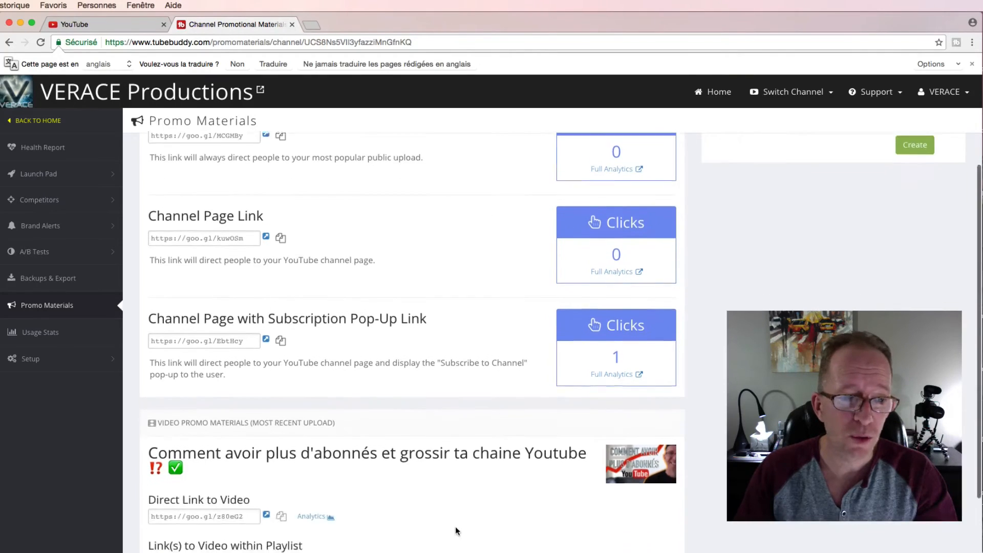
scroll(456, 531, down, 1)
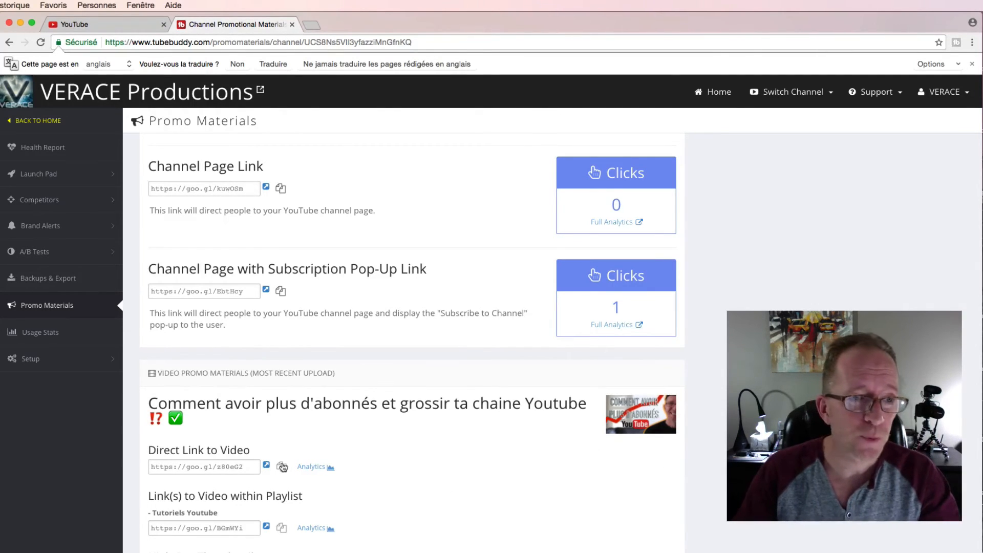
- Open the channel's Usage Statistics and examine the Time Saved by Category chart and tool usage
click(47, 334)
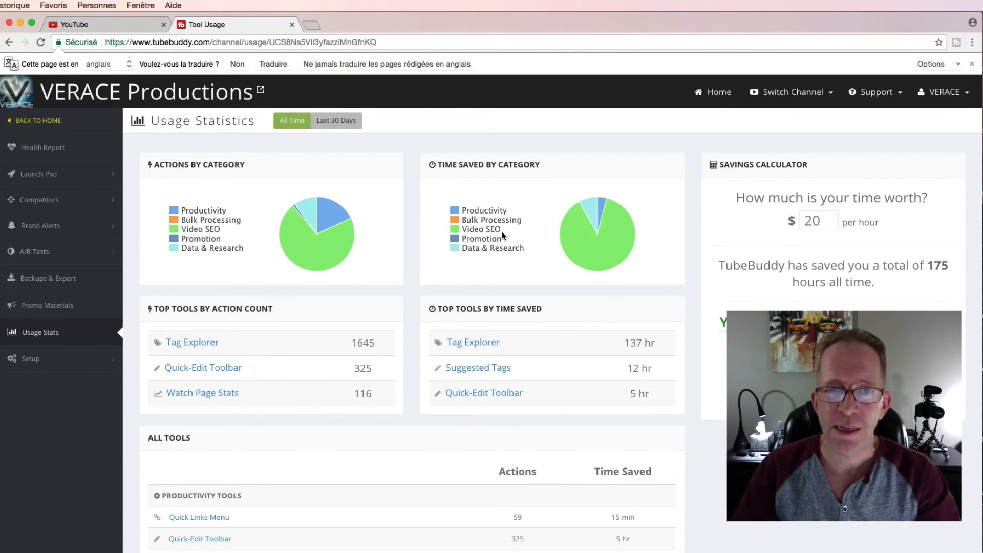
mouse_move(606, 250)
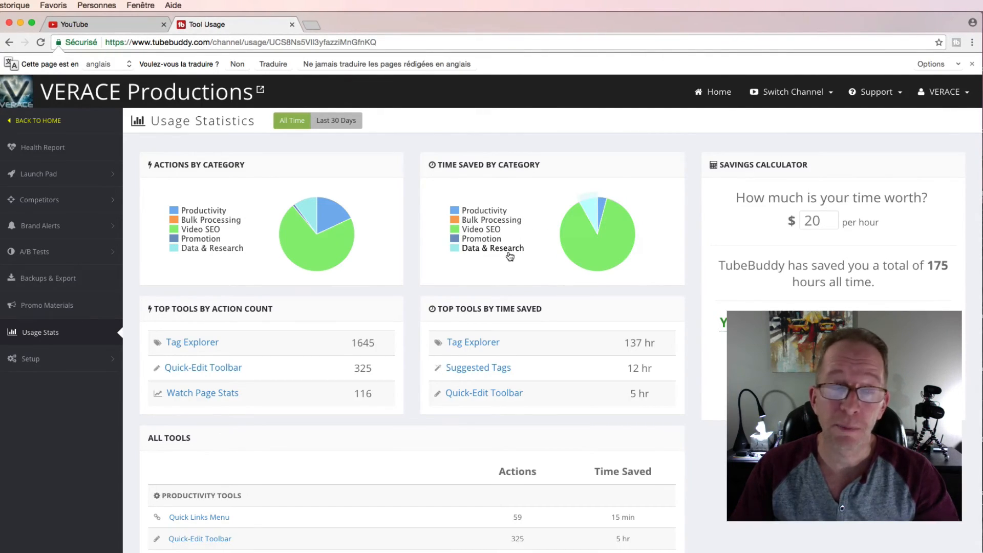
mouse_move(588, 213)
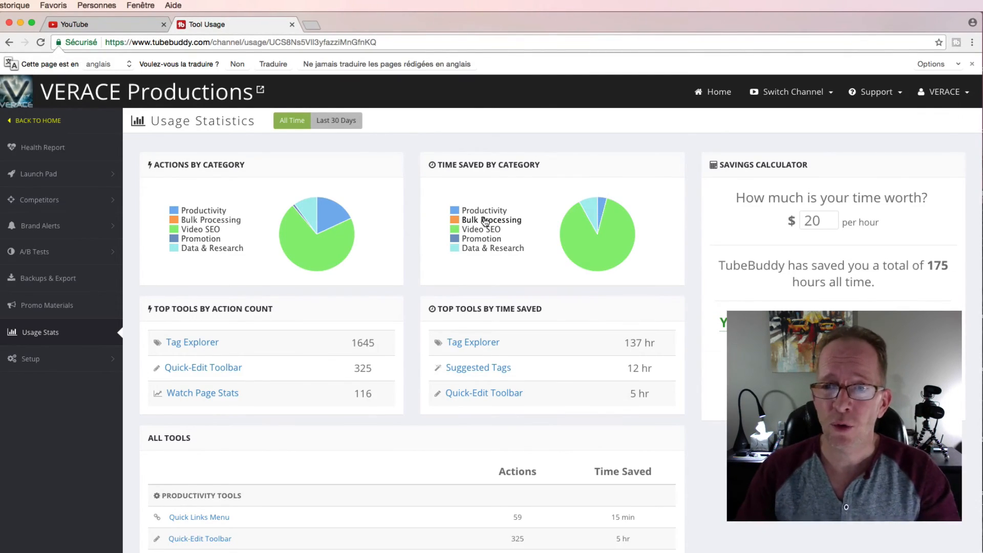
scroll(481, 406, down, 1)
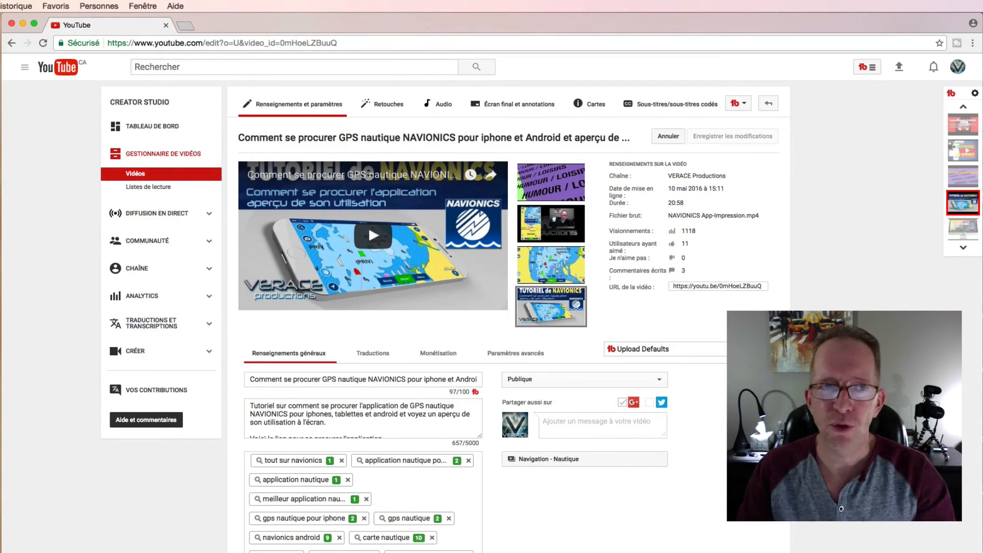
- Open the Thumbnail Generator for the NAVIONICS nautical GPS video and choose an image as the thumbnail background type
click(747, 106)
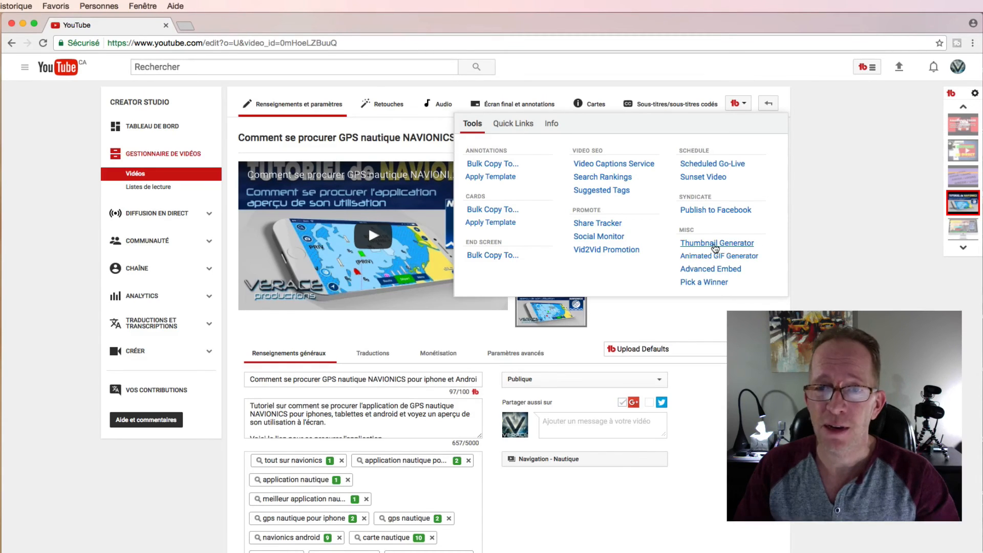
click(734, 248)
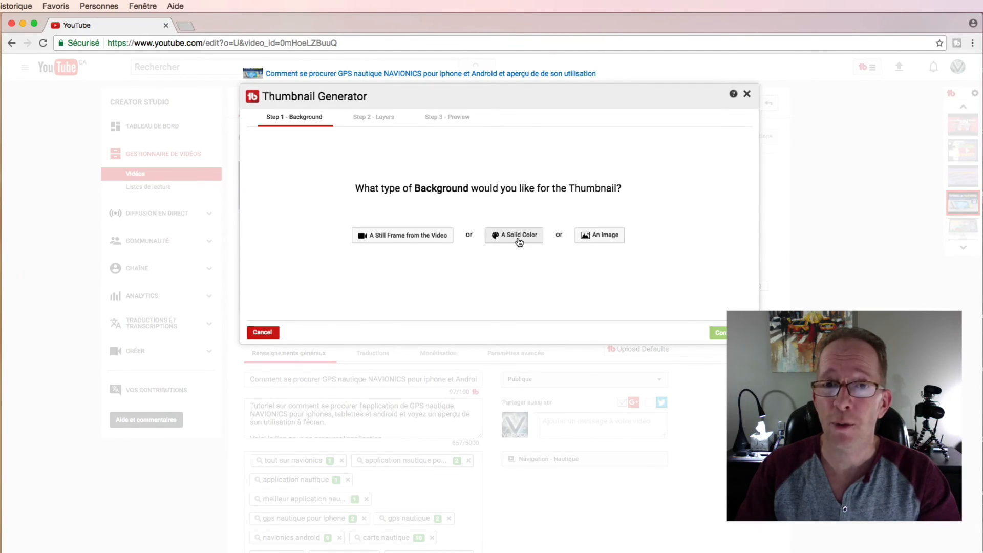
click(612, 239)
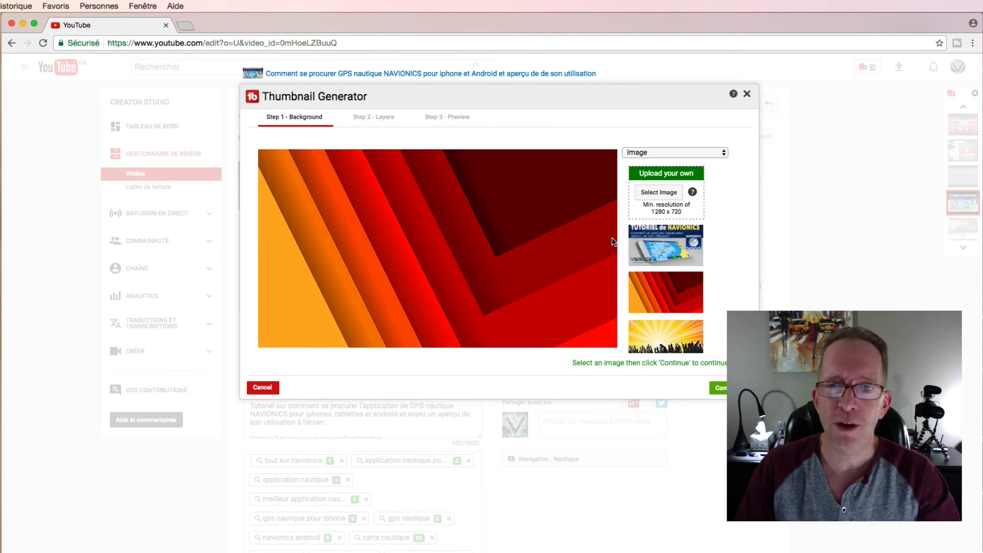
- Look through the available background images and the list of background types, keeping Image as the type
scroll(709, 246, down, 2)
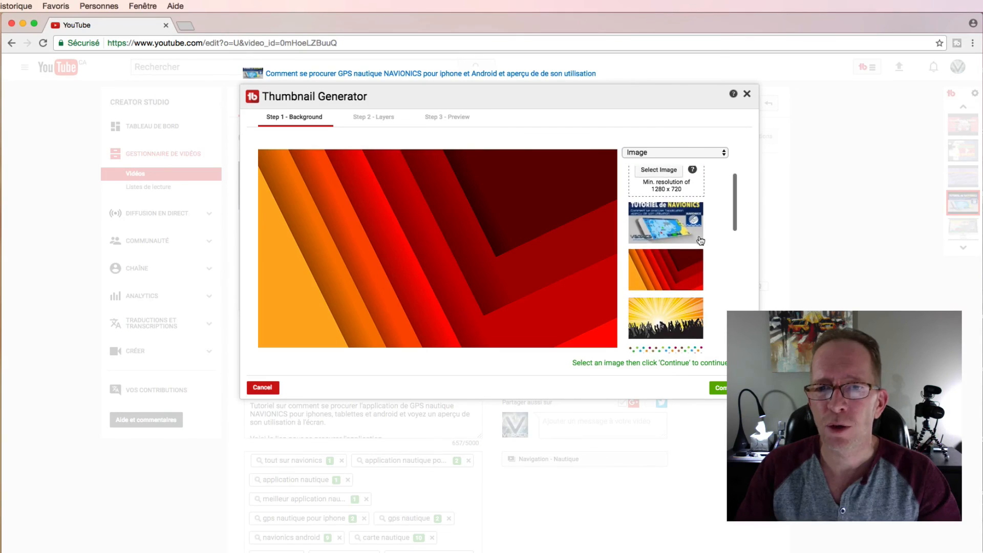
scroll(688, 261, down, 10)
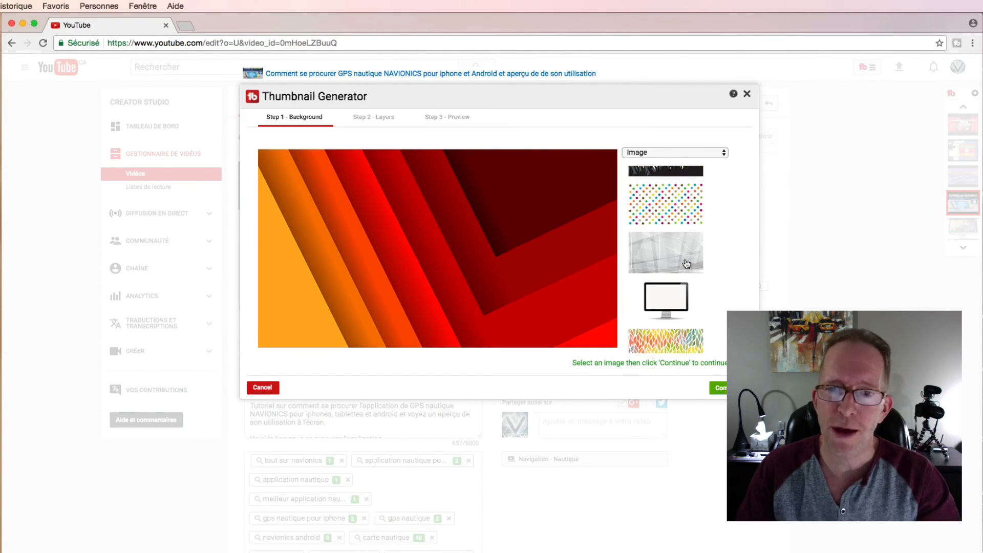
scroll(686, 264, down, 10)
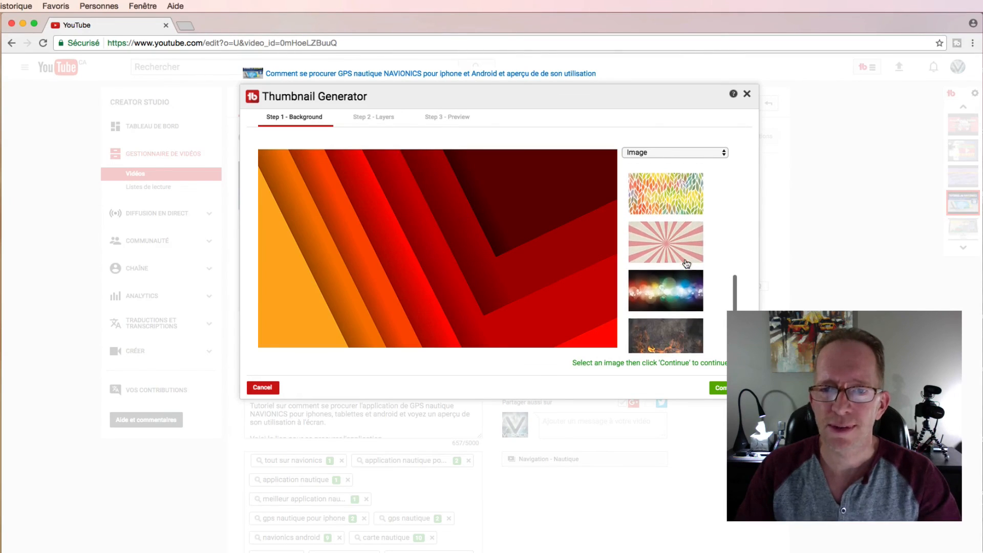
scroll(687, 264, down, 3)
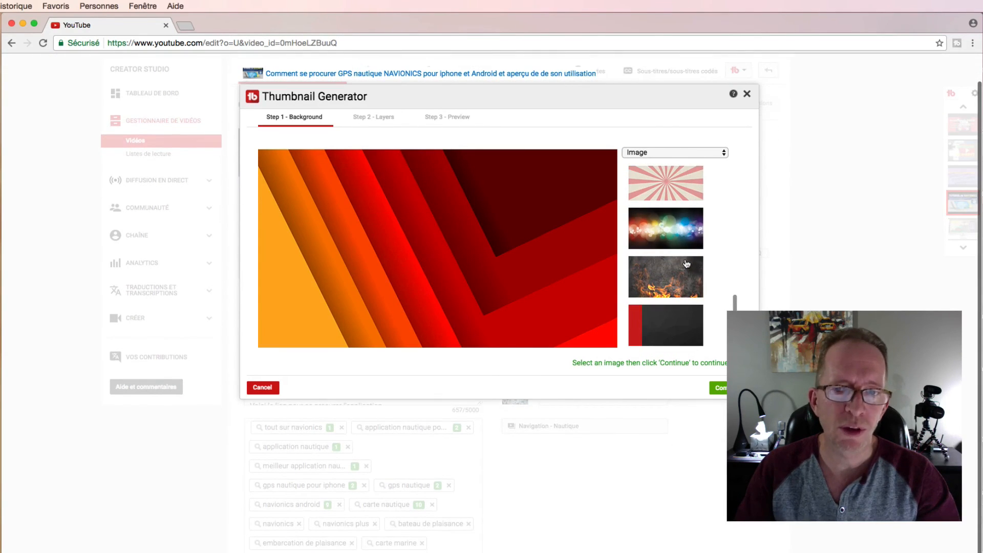
scroll(686, 264, up, 15)
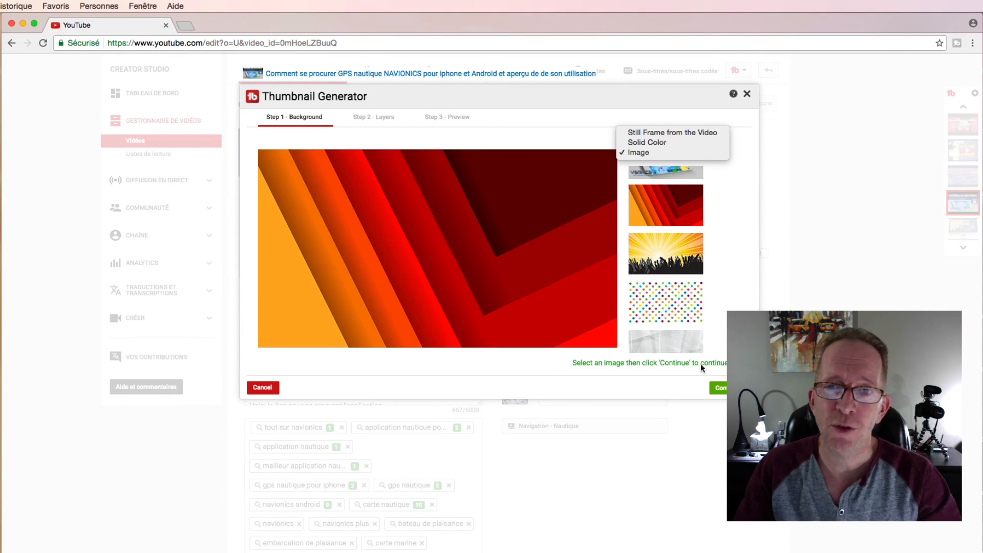
click(742, 256)
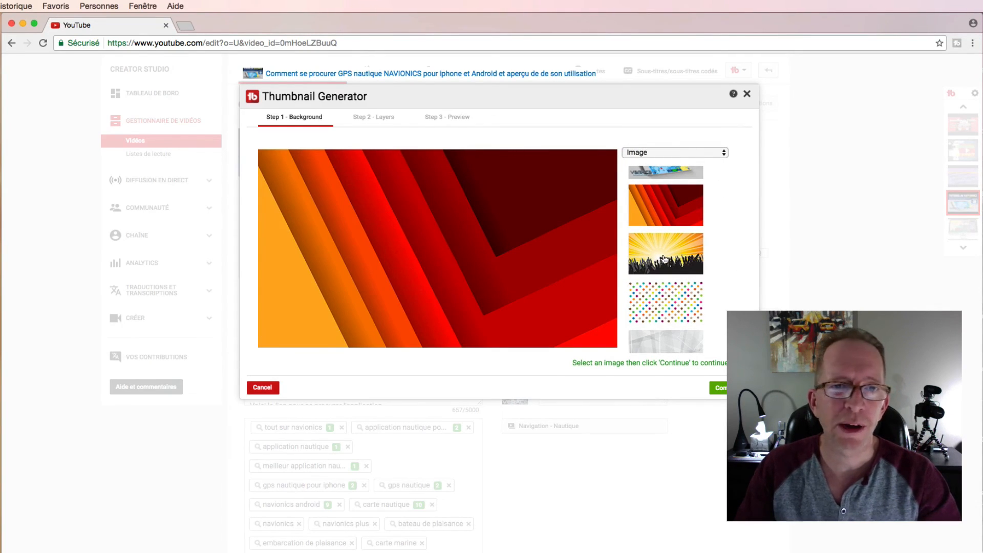